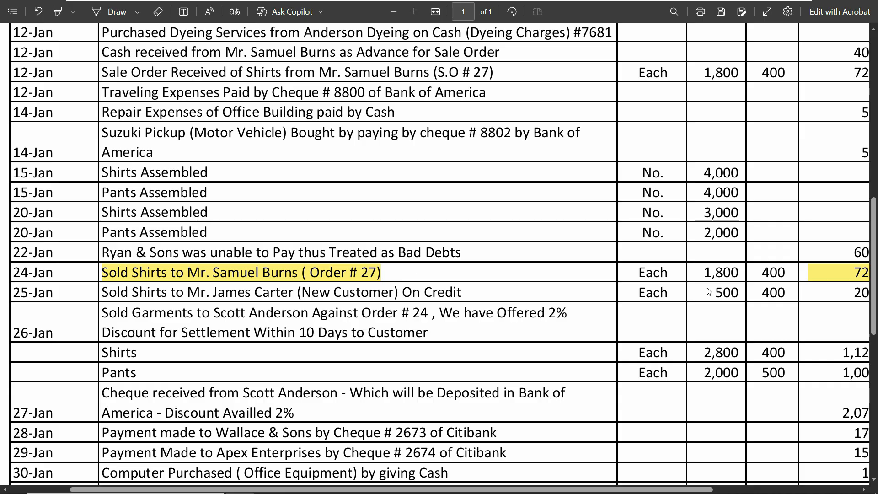
Step: Highlight the description of the 12-Jan shirt sale order that matches the highlighted 24-Jan sale
{"action": "left_click_drag", "start_coordinate": [680, 491], "coordinate": [724, 490]}
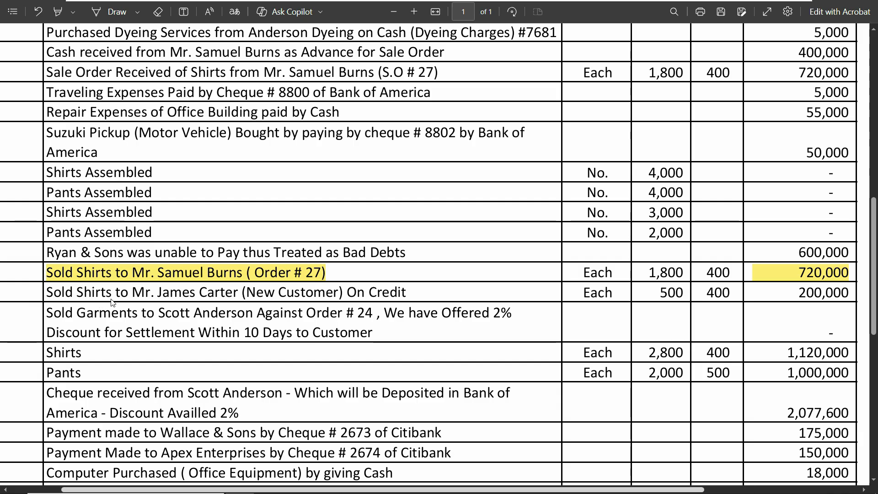
{"action": "scroll", "coordinate": [152, 105], "scroll_direction": "left", "scroll_amount": 3}
{"action": "scroll", "coordinate": [219, 107], "scroll_direction": "up", "scroll_amount": 2}
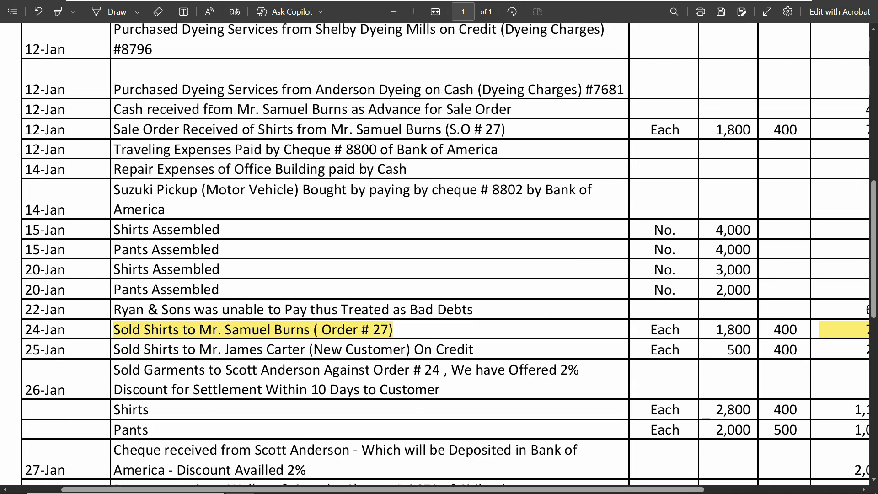
{"action": "left_click", "coordinate": [59, 11]}
{"action": "left_click_drag", "start_coordinate": [118, 130], "coordinate": [236, 130]}
{"action": "left_click_drag", "start_coordinate": [293, 130], "coordinate": [506, 133]}
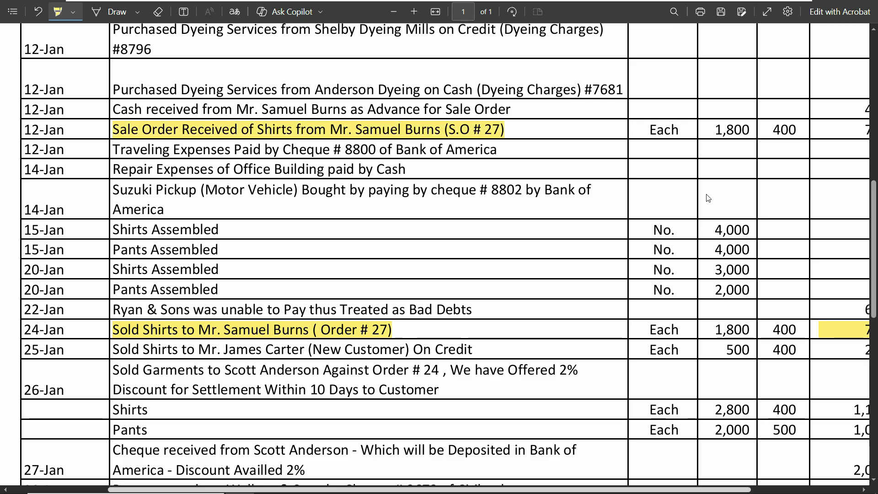
Step: Highlight the quantity, rate and amount of the 12-Jan sale order, and the quantity and rate of the 24-Jan shirt sale
{"action": "scroll", "coordinate": [741, 163], "scroll_direction": "right", "scroll_amount": 3}
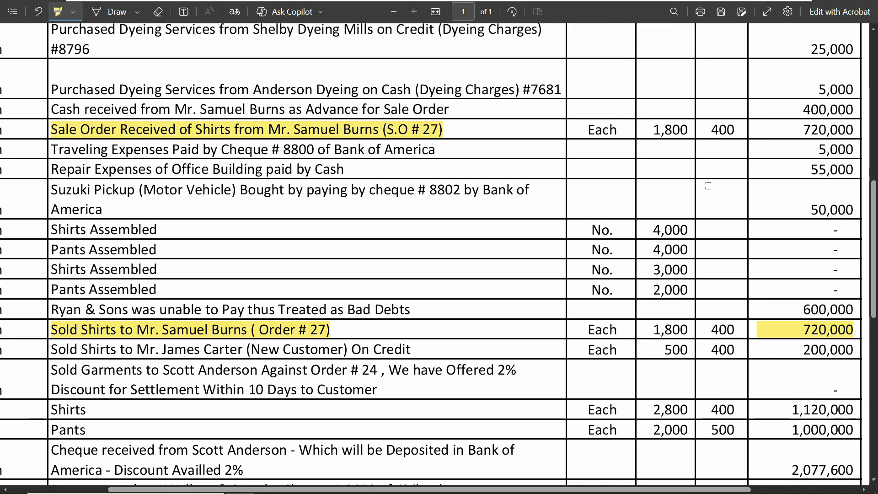
{"action": "left_click_drag", "start_coordinate": [653, 130], "coordinate": [682, 130]}
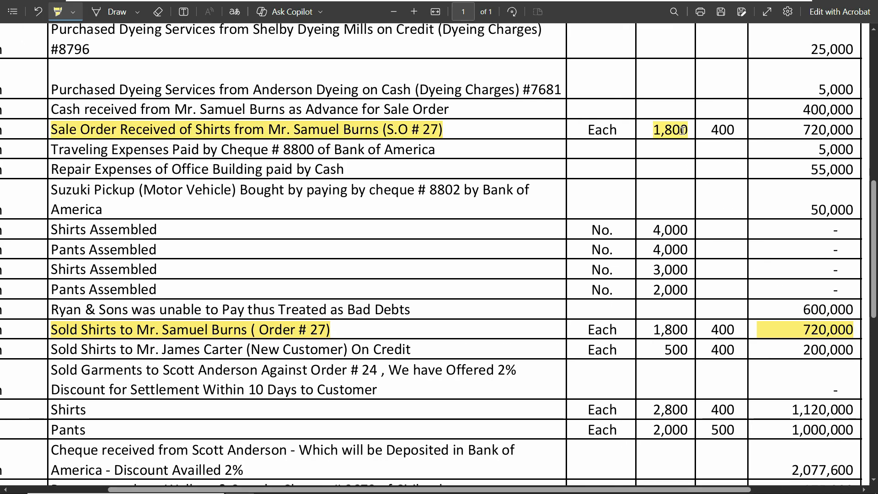
{"action": "left_click_drag", "start_coordinate": [650, 332], "coordinate": [683, 331]}
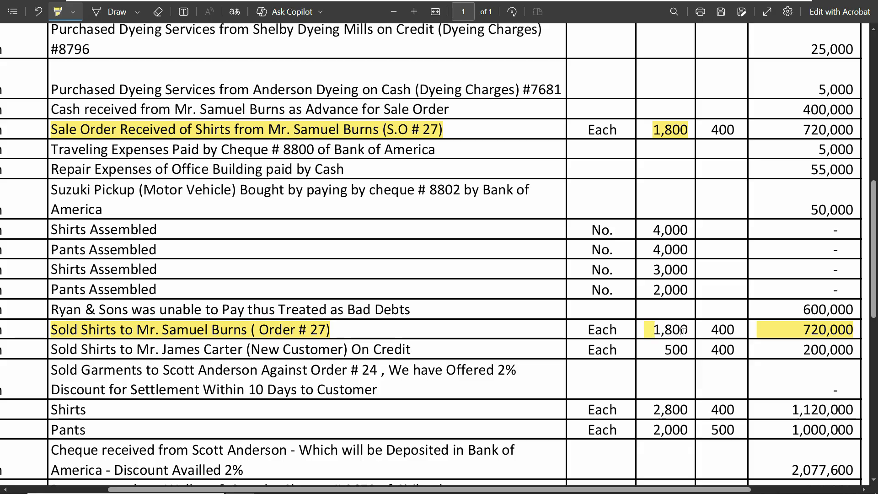
{"action": "left_click_drag", "start_coordinate": [714, 131], "coordinate": [735, 131]}
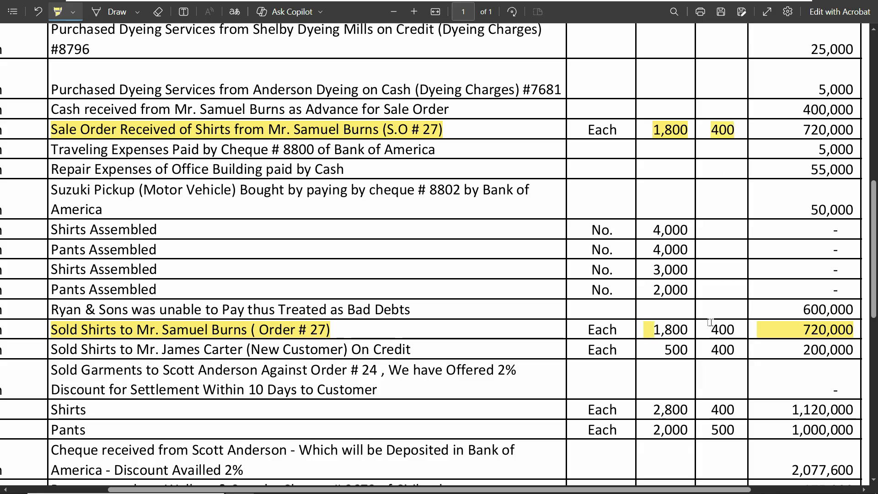
{"action": "left_click_drag", "start_coordinate": [735, 331], "coordinate": [711, 332]}
{"action": "left_click_drag", "start_coordinate": [804, 132], "coordinate": [852, 132]}
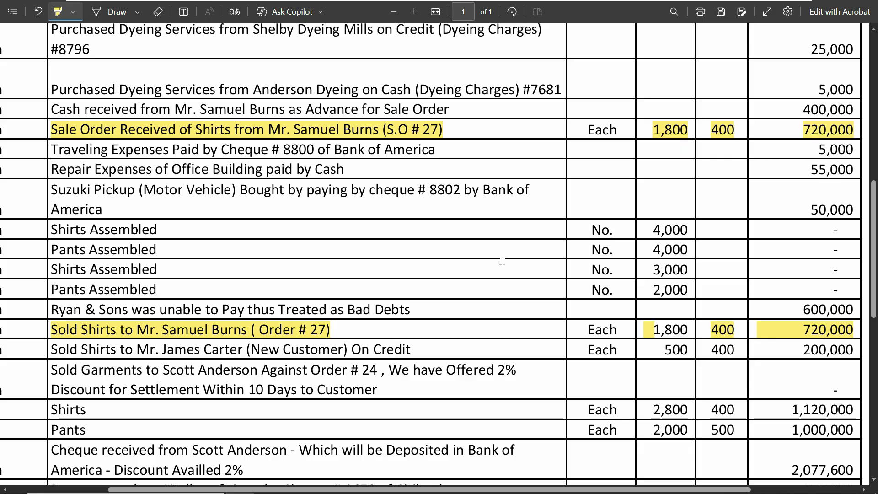
Step: Highlight the 12-Jan entry for cash received as advance for the sale order, including its amount
{"action": "left_click_drag", "start_coordinate": [54, 110], "coordinate": [254, 111]}
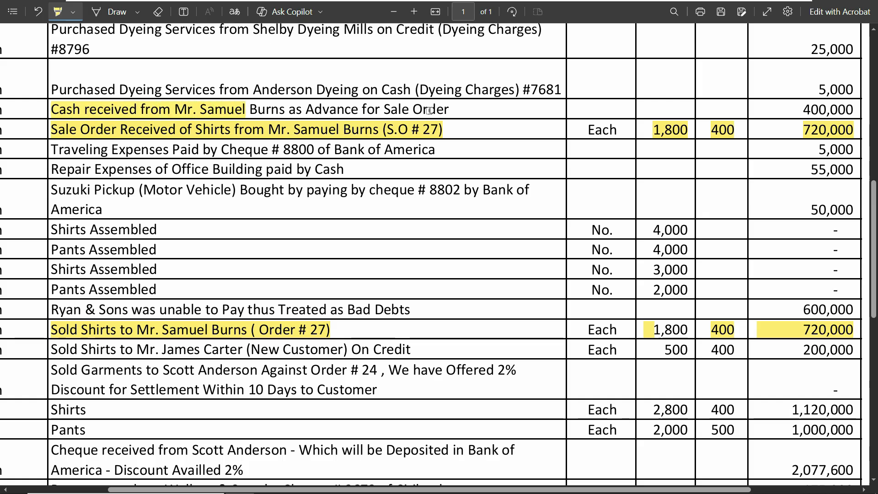
{"action": "left_click_drag", "start_coordinate": [429, 110], "coordinate": [447, 111]}
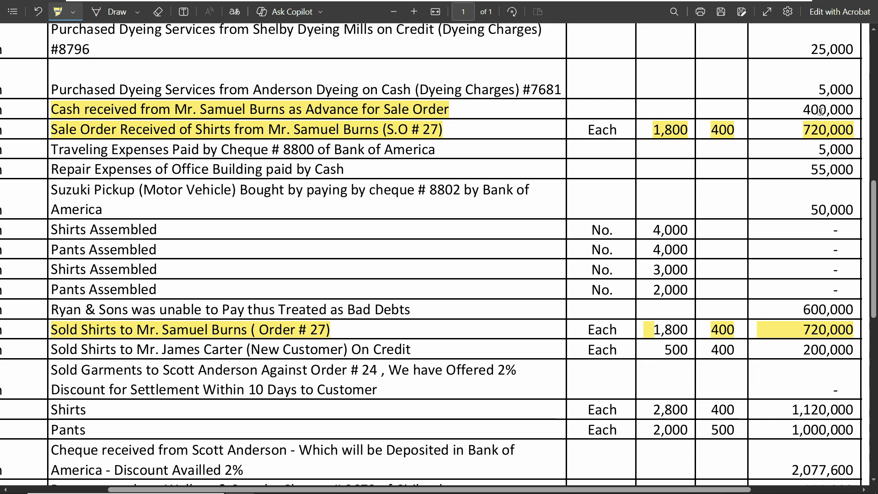
{"action": "left_click_drag", "start_coordinate": [808, 111], "coordinate": [844, 112]}
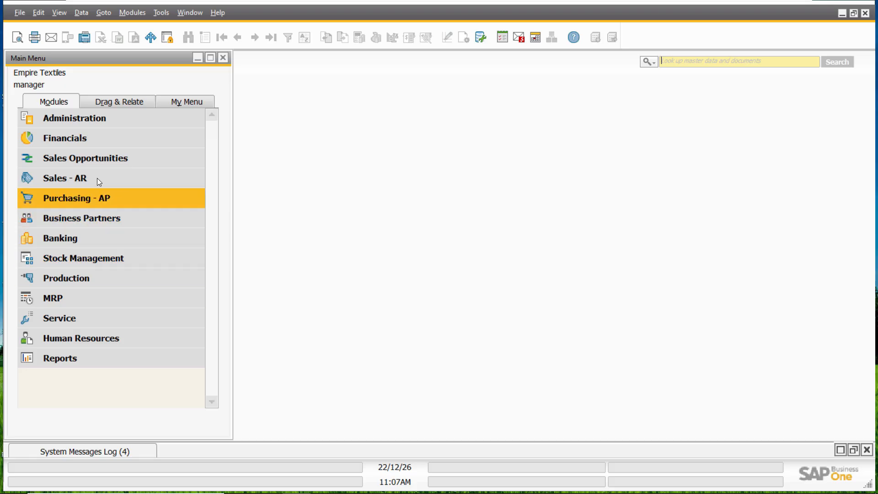
Step: In SAP Business One, start a new AR Invoice, maximize its window and select the customer of the highlighted shirt sale
{"action": "left_click", "coordinate": [73, 177]}
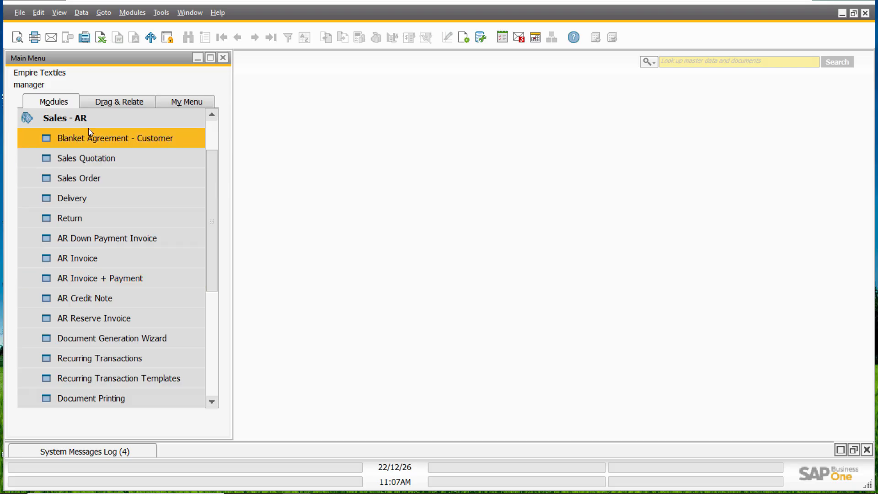
{"action": "left_click", "coordinate": [78, 259]}
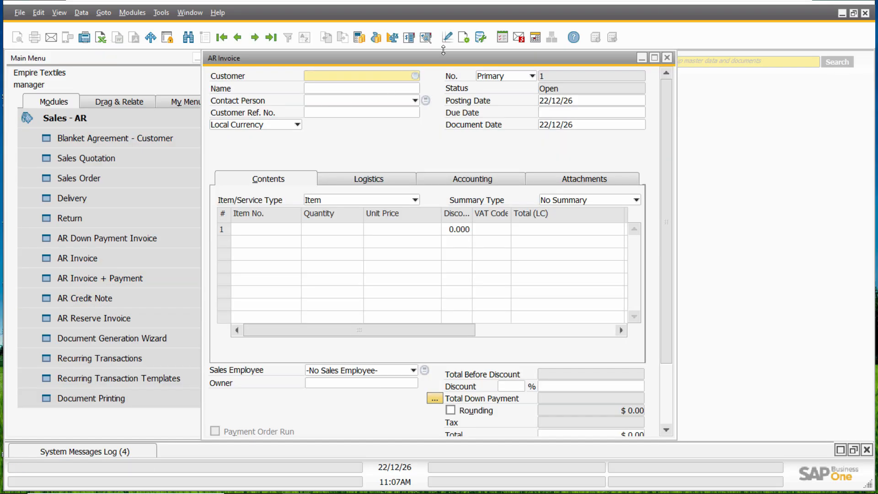
{"action": "double_click", "coordinate": [444, 59]}
{"action": "key", "text": "Tab"}
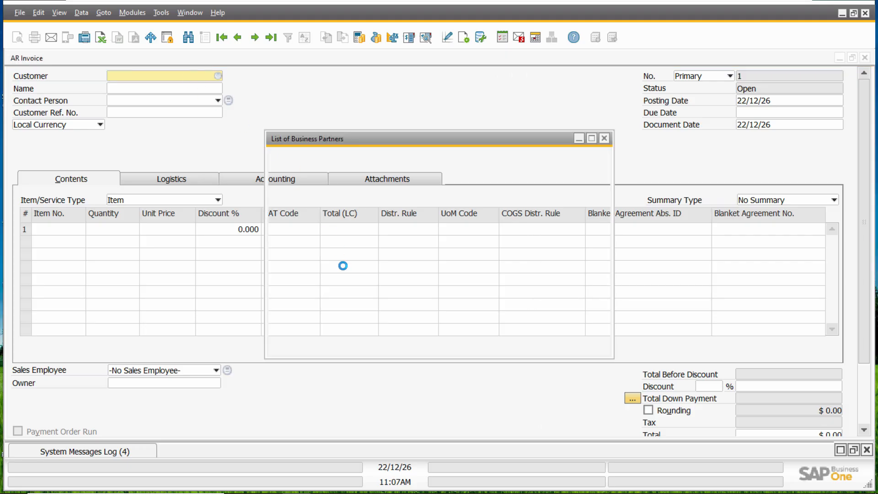
{"action": "left_click", "coordinate": [421, 244]}
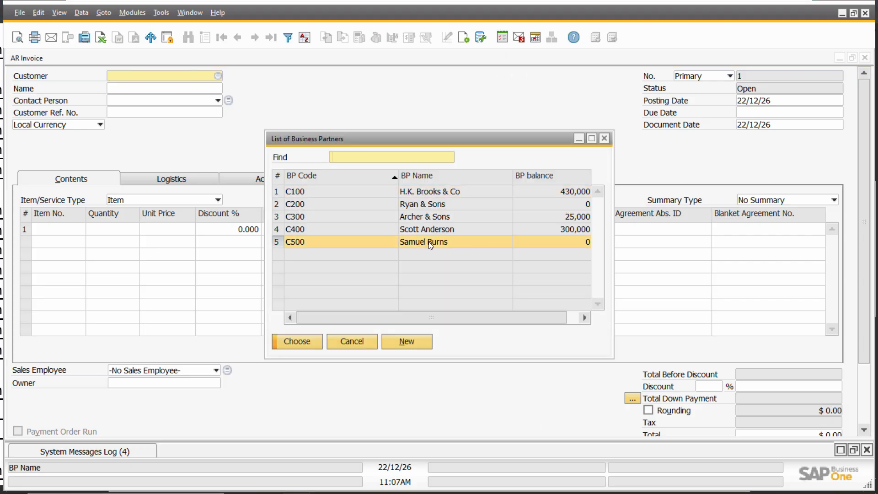
Step: Copy the customer's sales order linked to Down Payment 1 into the invoice, drawing all data with the current exchange rate
{"action": "left_click_drag", "start_coordinate": [862, 317], "coordinate": [862, 377]}
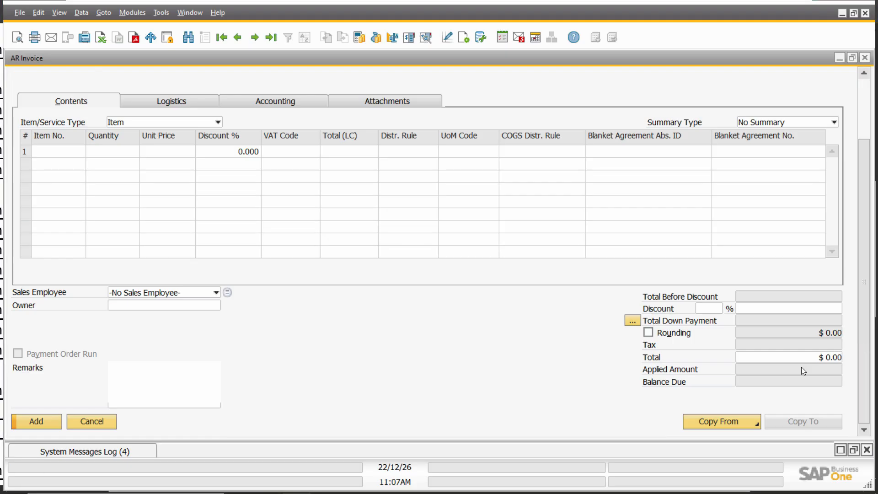
{"action": "left_click", "coordinate": [729, 425]}
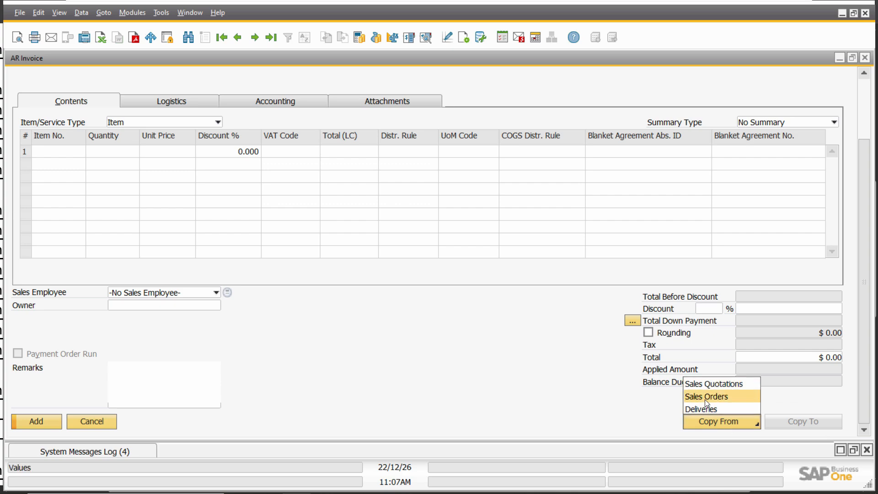
{"action": "left_click", "coordinate": [704, 398]}
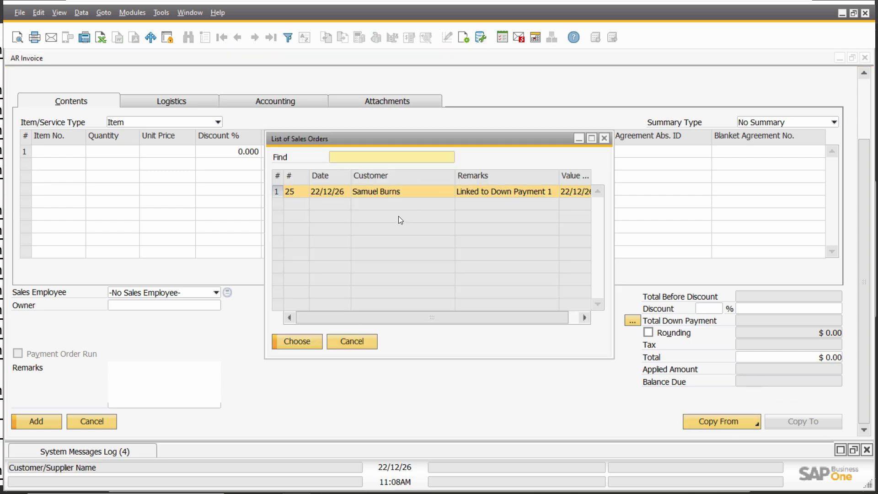
{"action": "left_click", "coordinate": [313, 343]}
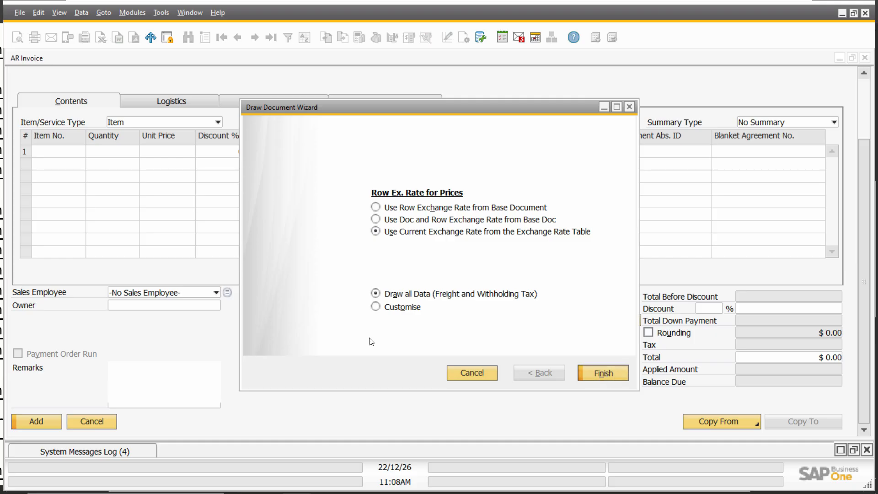
{"action": "key", "text": "Return"}
Step: Make the Item Description column visible in the invoice's line table through the form settings
{"action": "scroll", "coordinate": [368, 339], "scroll_direction": "up", "scroll_amount": 3}
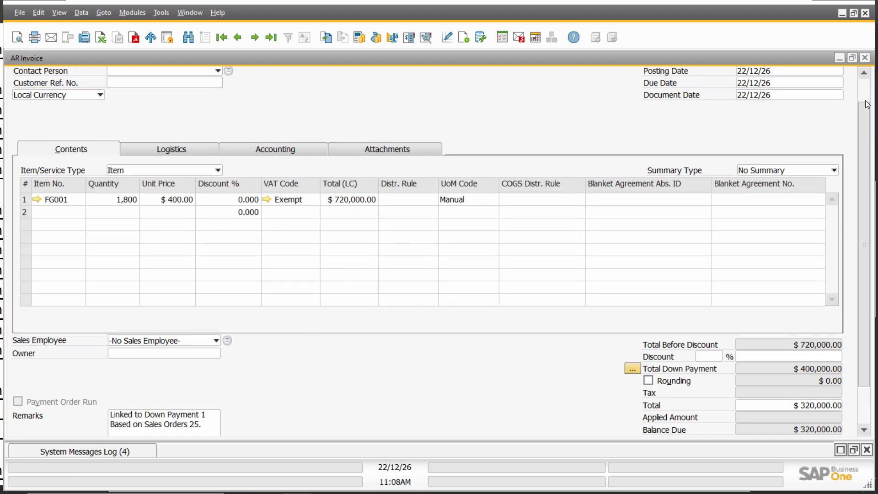
{"action": "scroll", "coordinate": [431, 132], "scroll_direction": "up", "scroll_amount": 1}
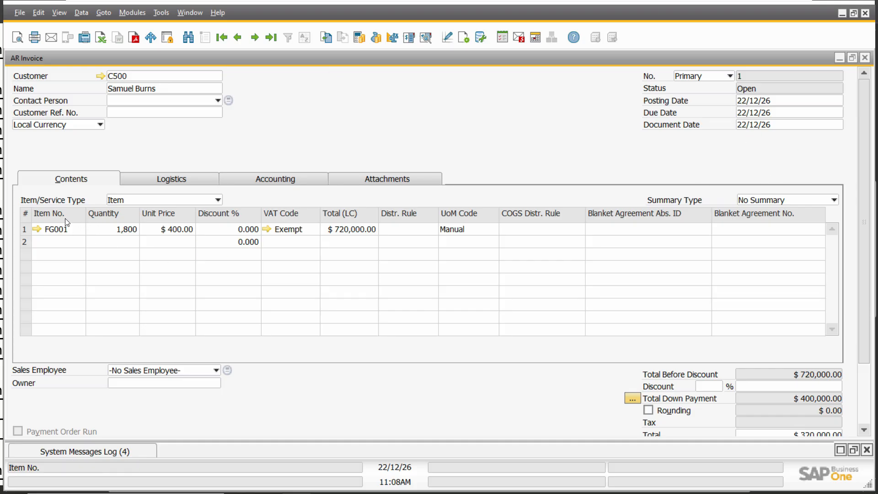
{"action": "left_click", "coordinate": [123, 218]}
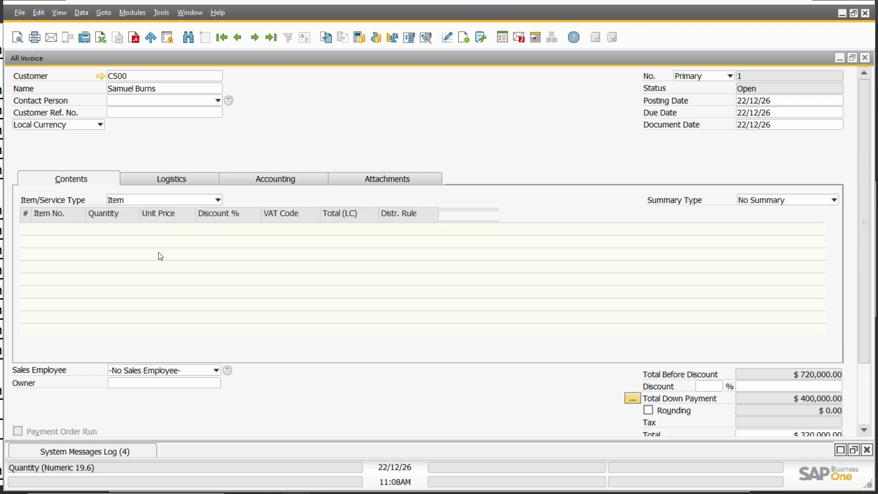
{"action": "right_click", "coordinate": [126, 224]}
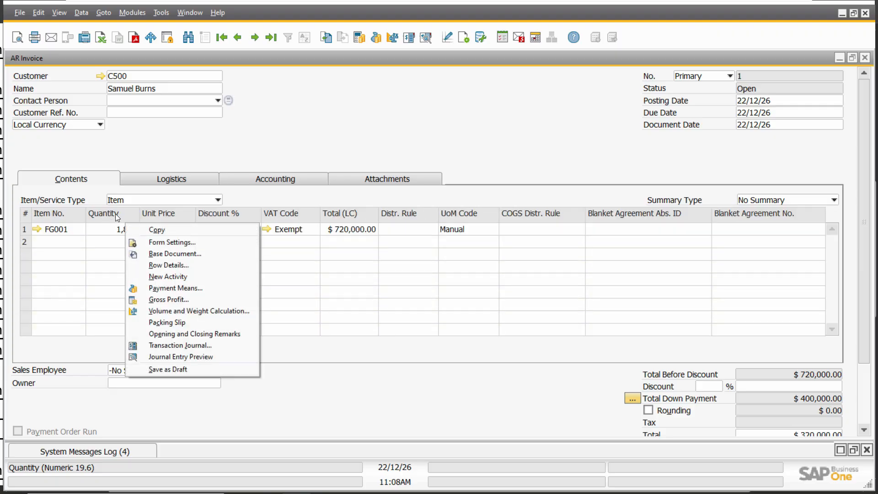
{"action": "left_click", "coordinate": [166, 243]}
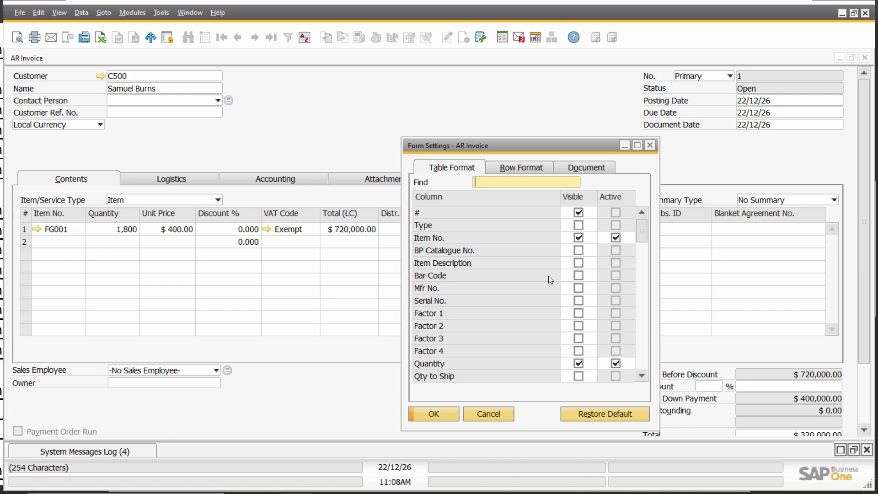
{"action": "left_click", "coordinate": [579, 263]}
{"action": "left_click", "coordinate": [433, 415]}
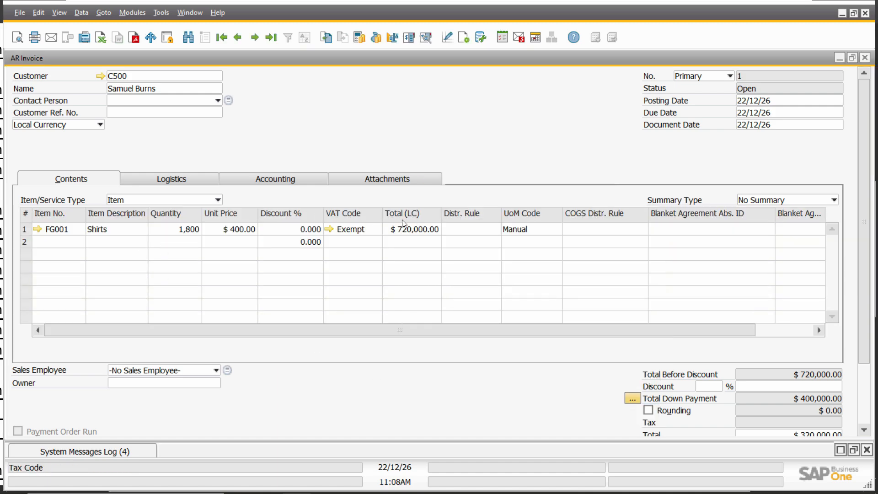
Step: Review the invoice's remarks and totals, add the AR Invoice and confirm that it cannot be changed after adding
{"action": "scroll", "coordinate": [402, 219], "scroll_direction": "down", "scroll_amount": 2}
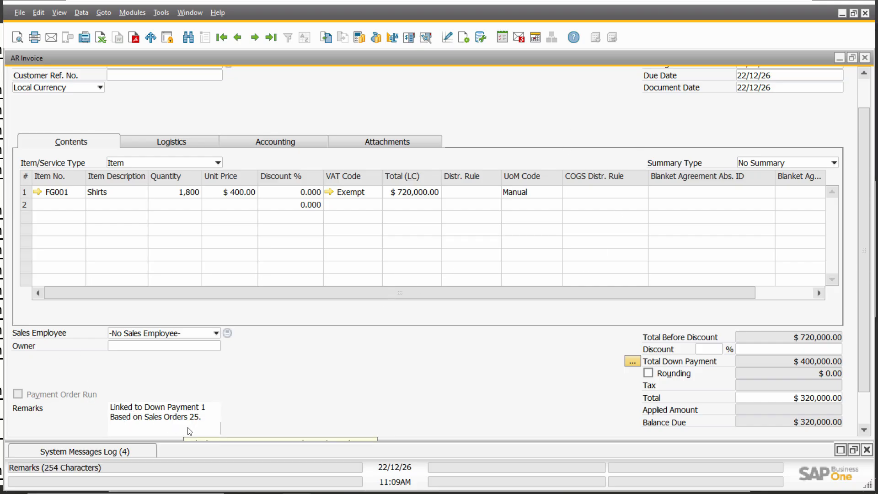
{"action": "left_click", "coordinate": [201, 422]}
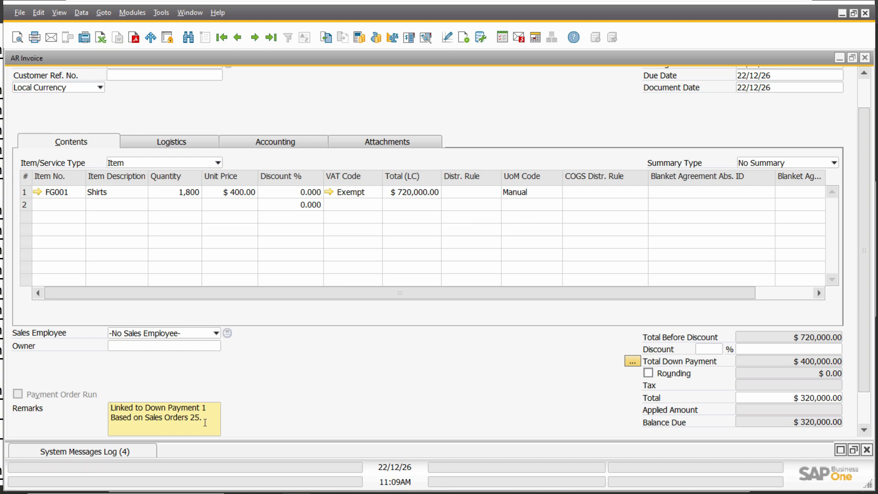
{"action": "scroll", "coordinate": [320, 389], "scroll_direction": "up", "scroll_amount": 1}
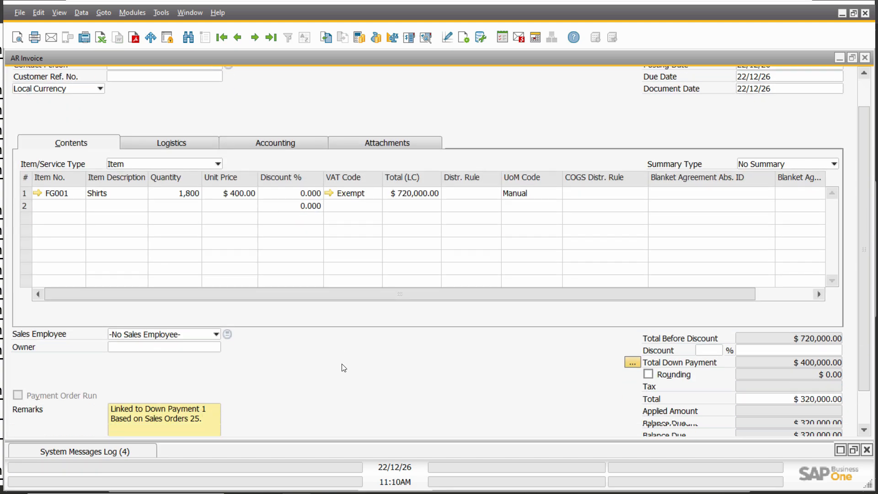
{"action": "scroll", "coordinate": [344, 368], "scroll_direction": "down", "scroll_amount": 1}
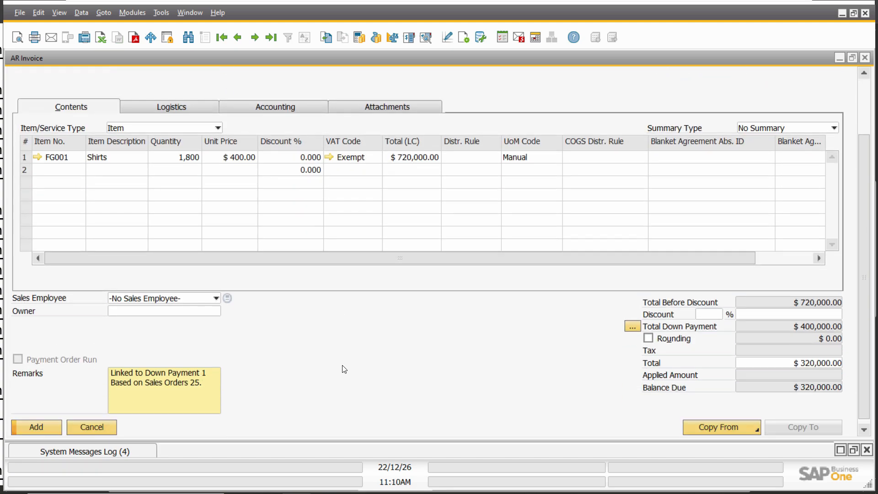
{"action": "left_click", "coordinate": [54, 426]}
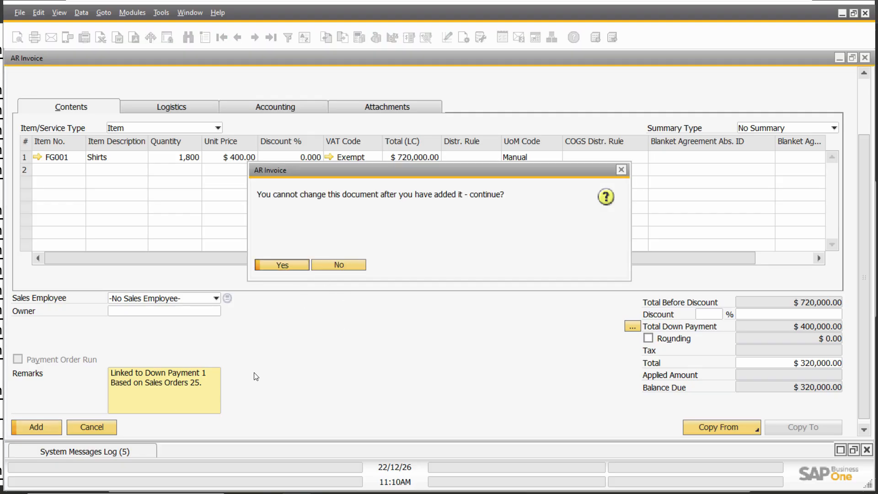
{"action": "key", "text": "Return"}
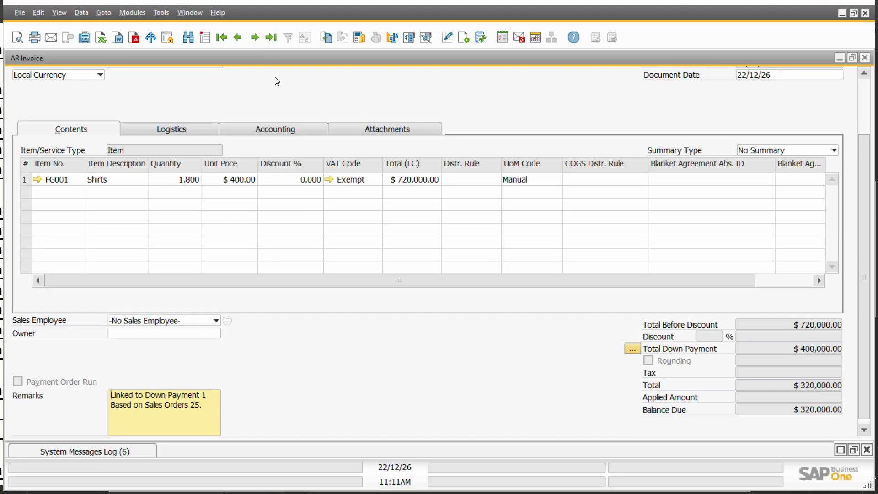
Step: Open the journal entry of the posted AR Invoice to examine its debit and credit lines
{"action": "right_click", "coordinate": [406, 88]}
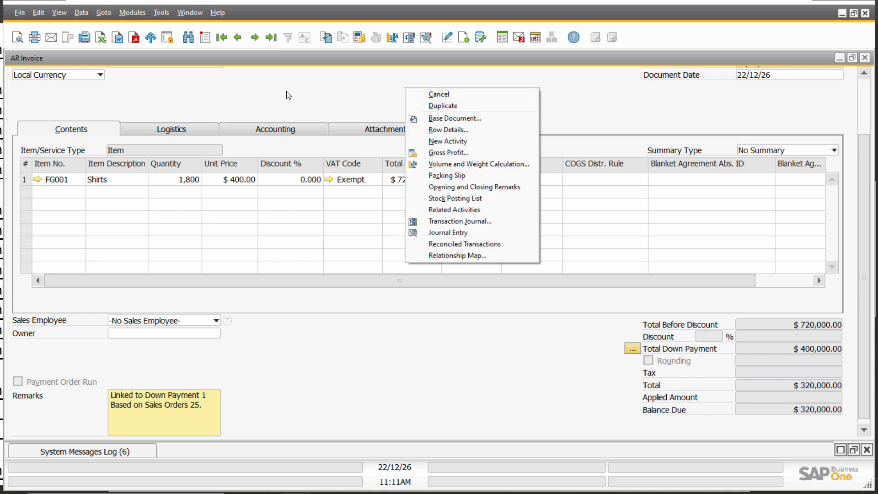
{"action": "left_click", "coordinate": [174, 86]}
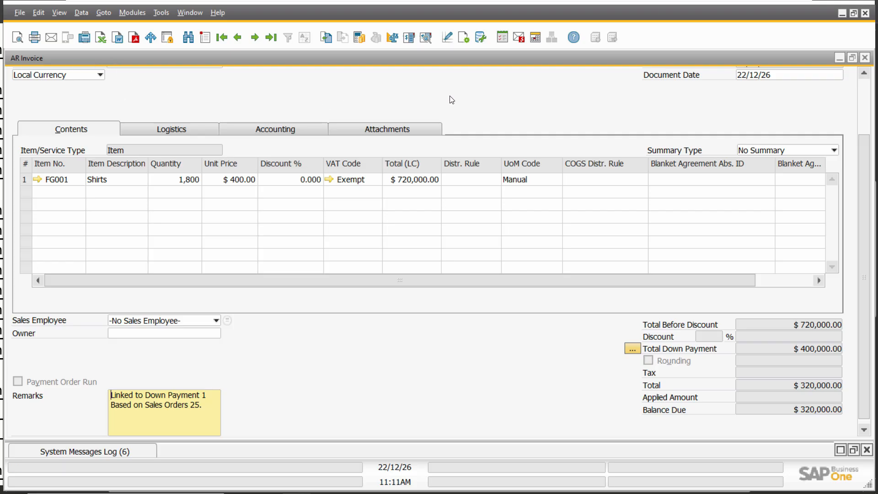
{"action": "right_click", "coordinate": [463, 99]}
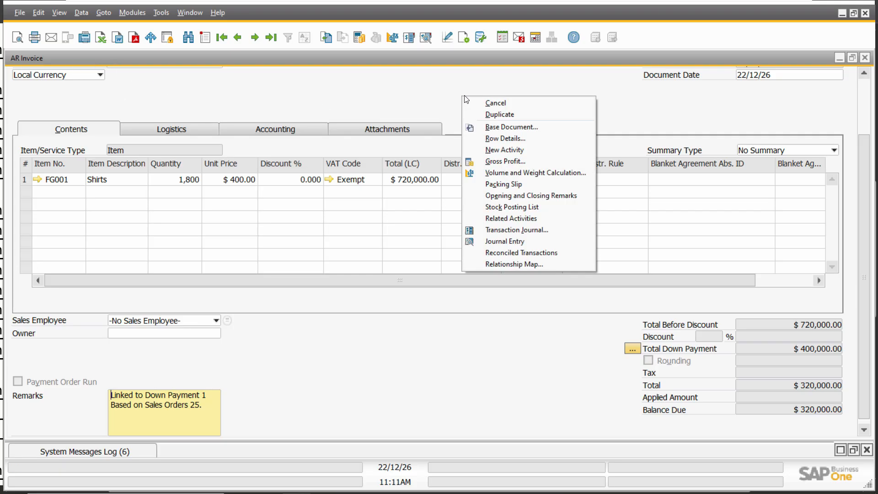
{"action": "left_click", "coordinate": [518, 243]}
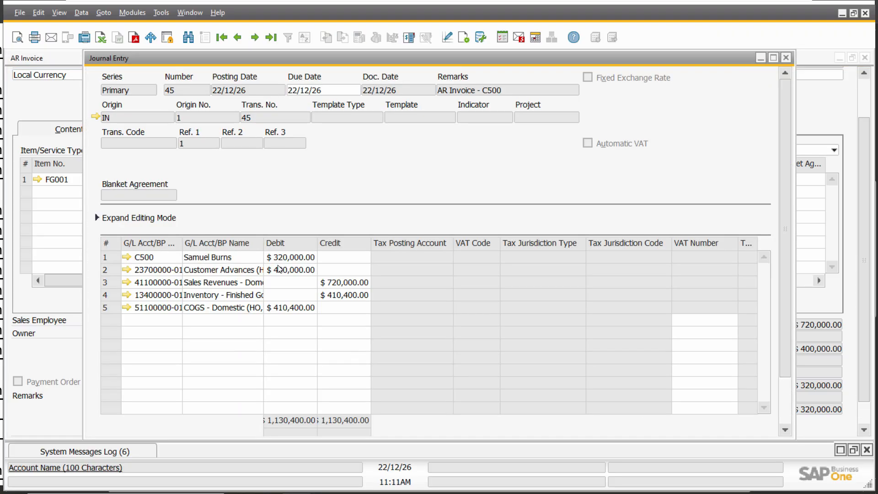
Step: Maximize the journal entry to examine its full account names, debits and credits, and close it to return to the AR Invoice
{"action": "double_click", "coordinate": [548, 66]}
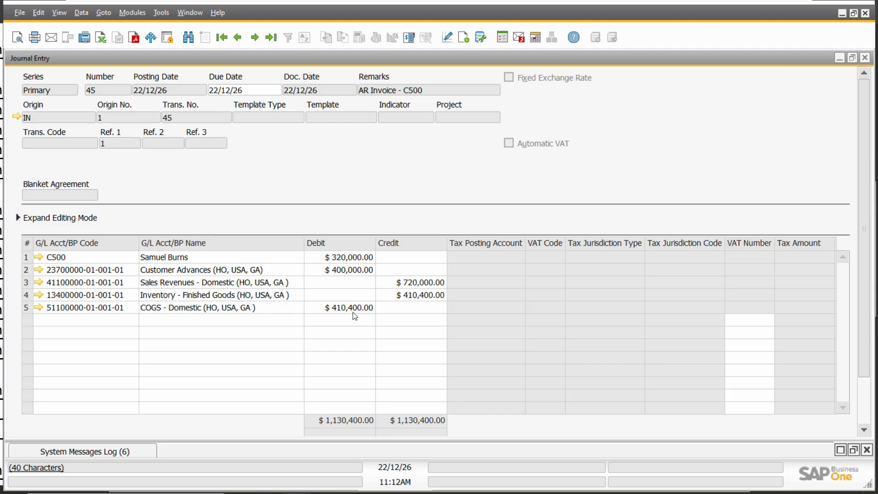
{"action": "key", "text": "Escape"}
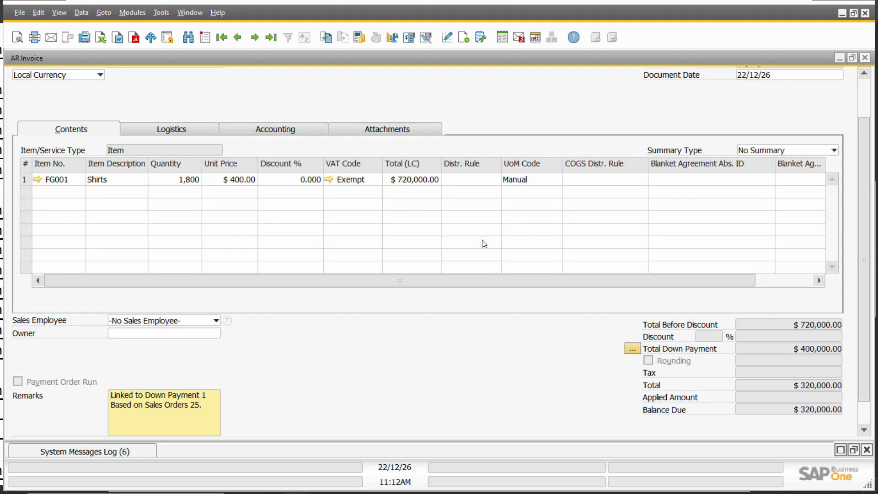
Step: Open the AR Invoice's relationship map to examine its linked documents, moving Incoming Payments closer to the AR Down Payment Invoice
{"action": "left_click", "coordinate": [867, 93]}
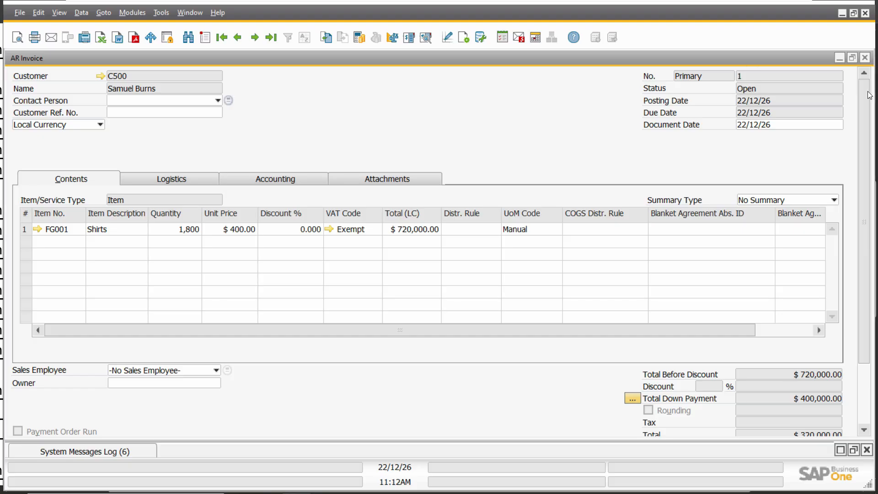
{"action": "right_click", "coordinate": [376, 112]}
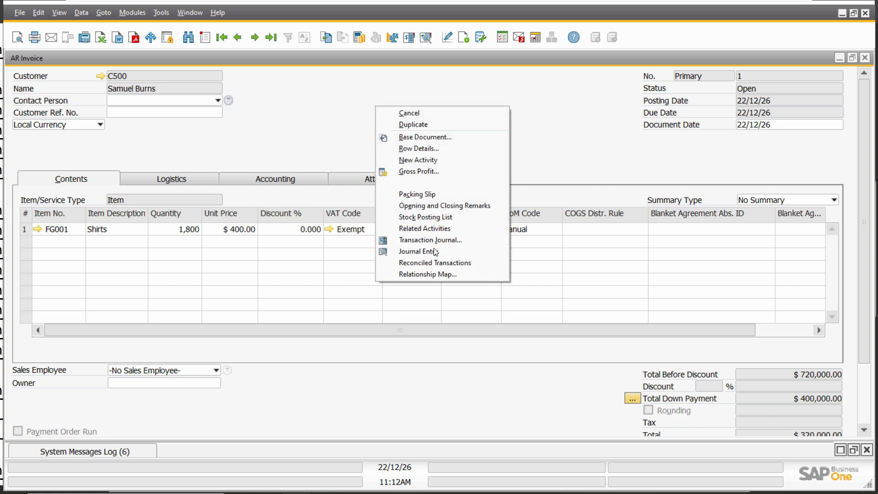
{"action": "left_click", "coordinate": [423, 276]}
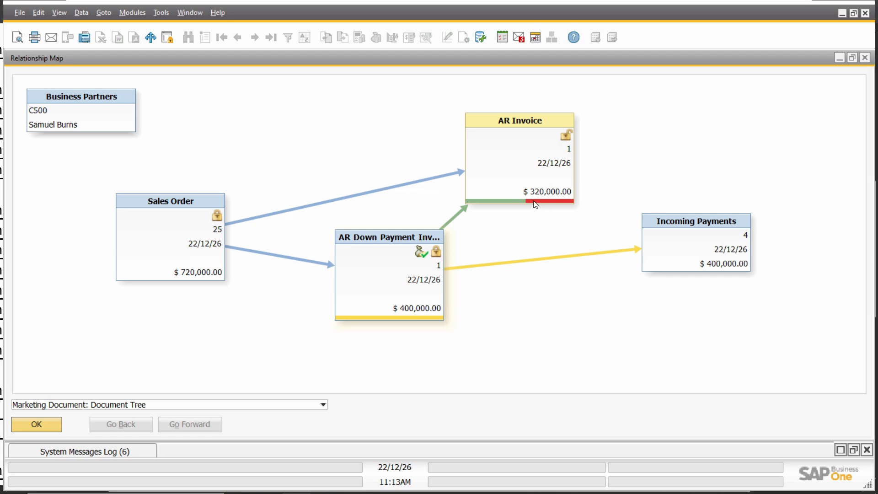
{"action": "mouse_move", "coordinate": [523, 205]}
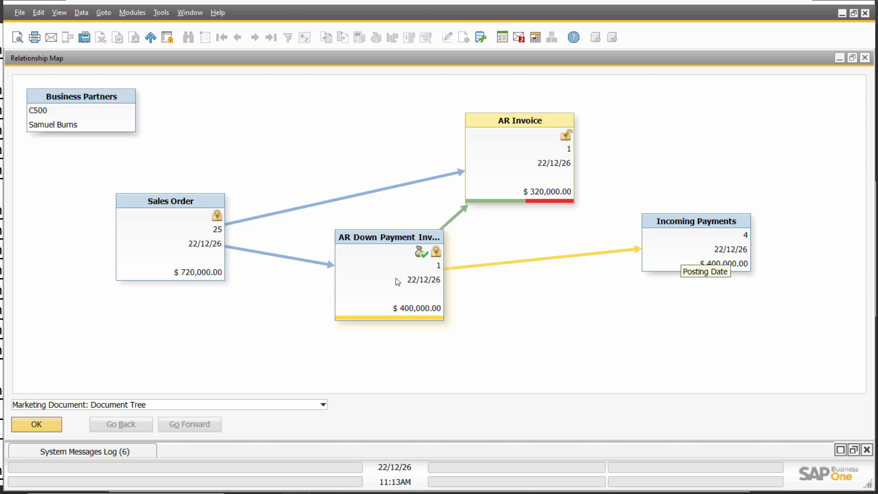
{"action": "left_click_drag", "start_coordinate": [679, 259], "coordinate": [497, 304]}
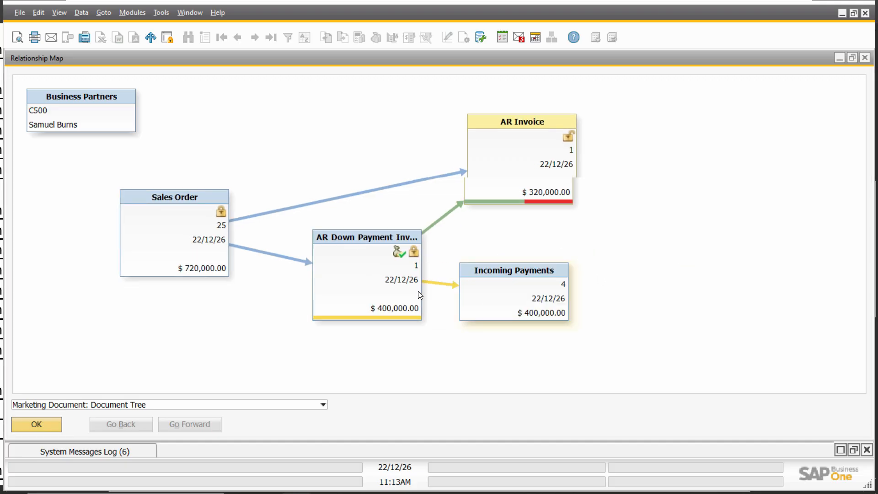